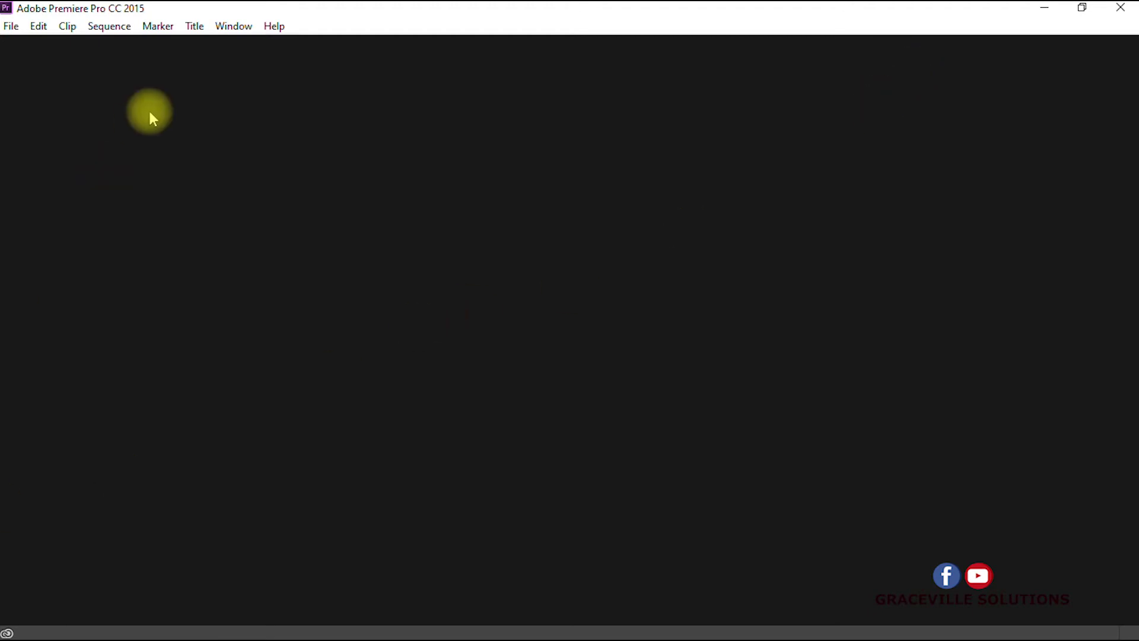
Step: Create a new project named 'converision video' using the GPU acceleration renderer
{"action": "left_click", "coordinate": [11, 26]}
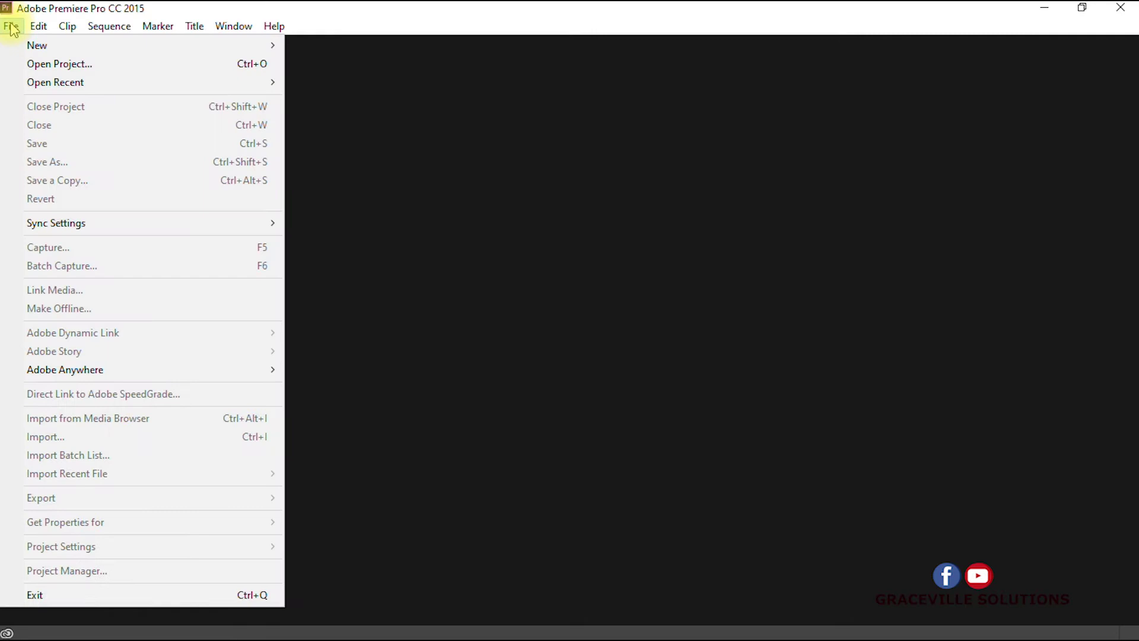
{"action": "mouse_move", "coordinate": [73, 43]}
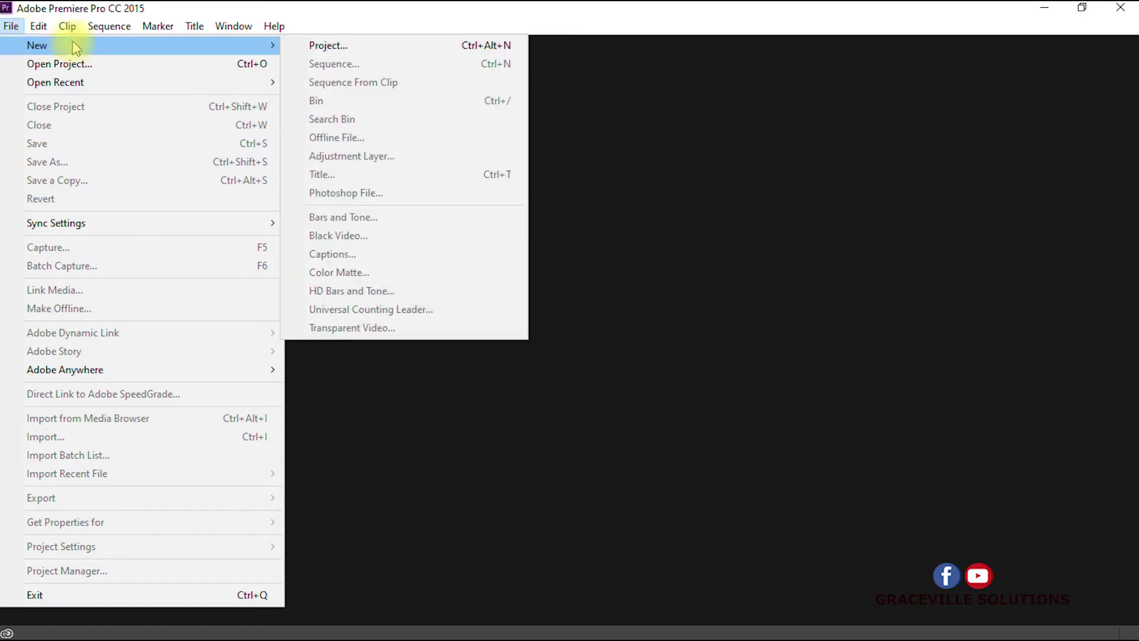
{"action": "left_click", "coordinate": [322, 48]}
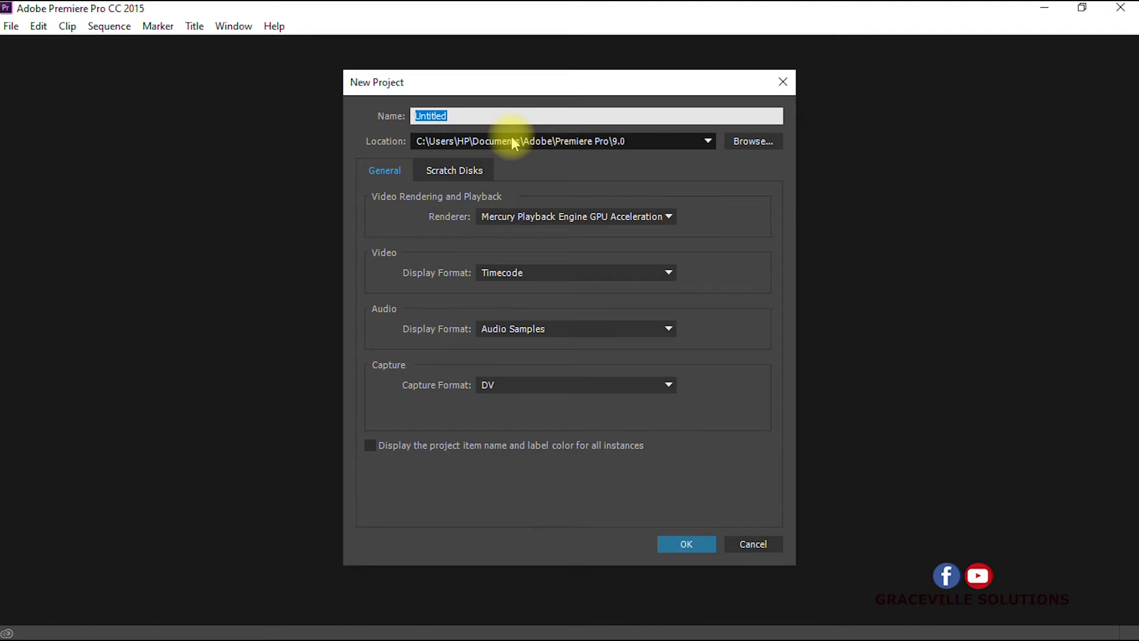
{"action": "type", "text": "conver"}
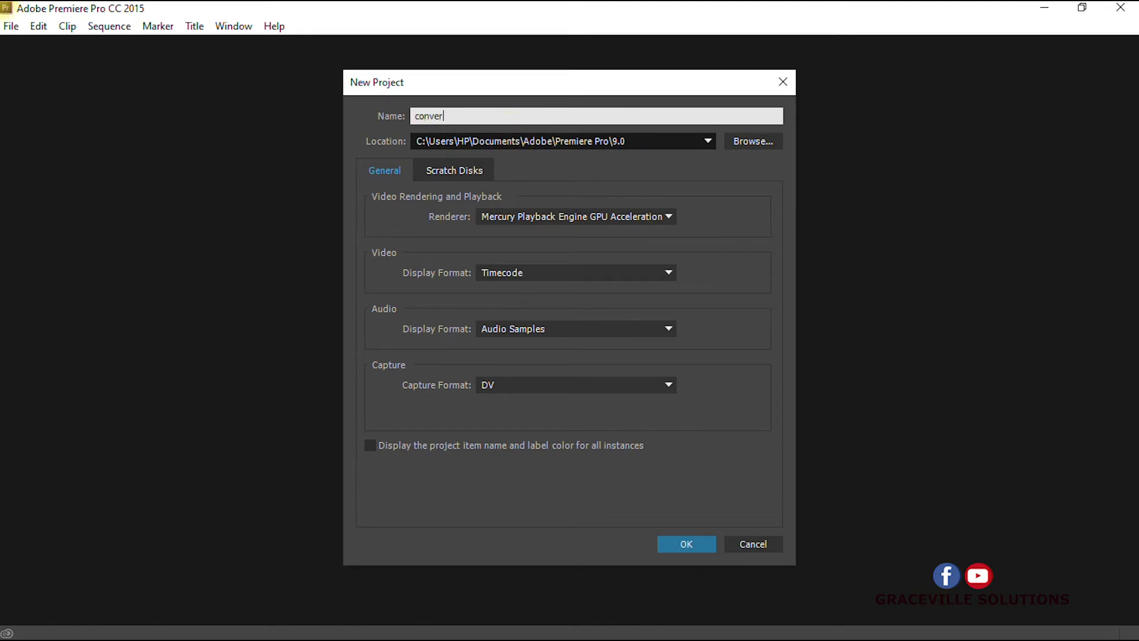
{"action": "type", "text": "ision video"}
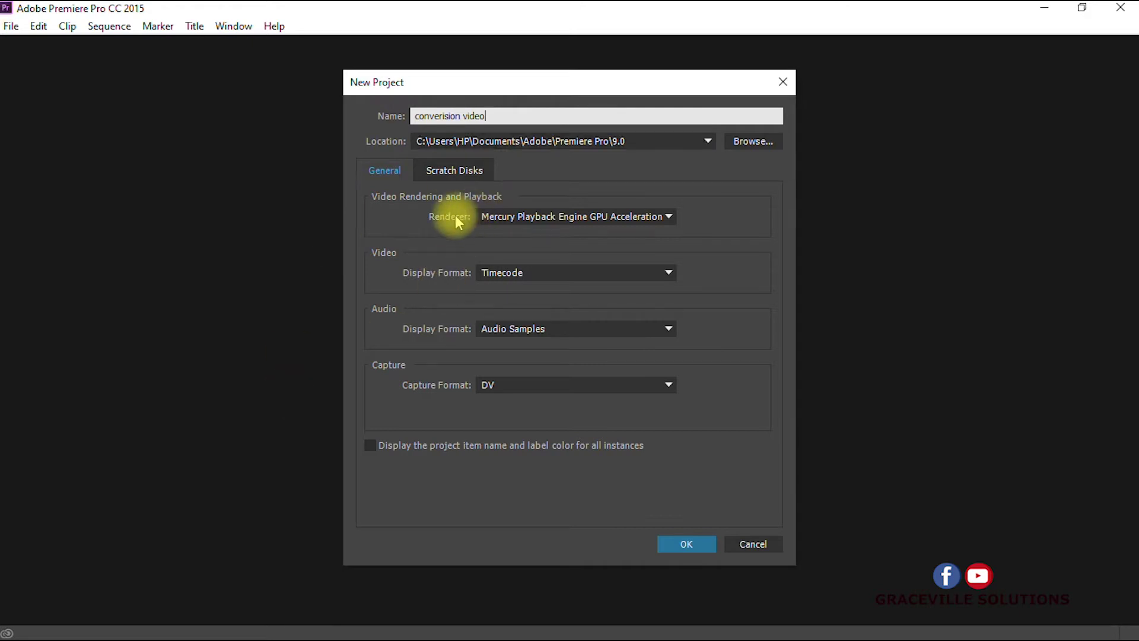
{"action": "left_click", "coordinate": [517, 218]}
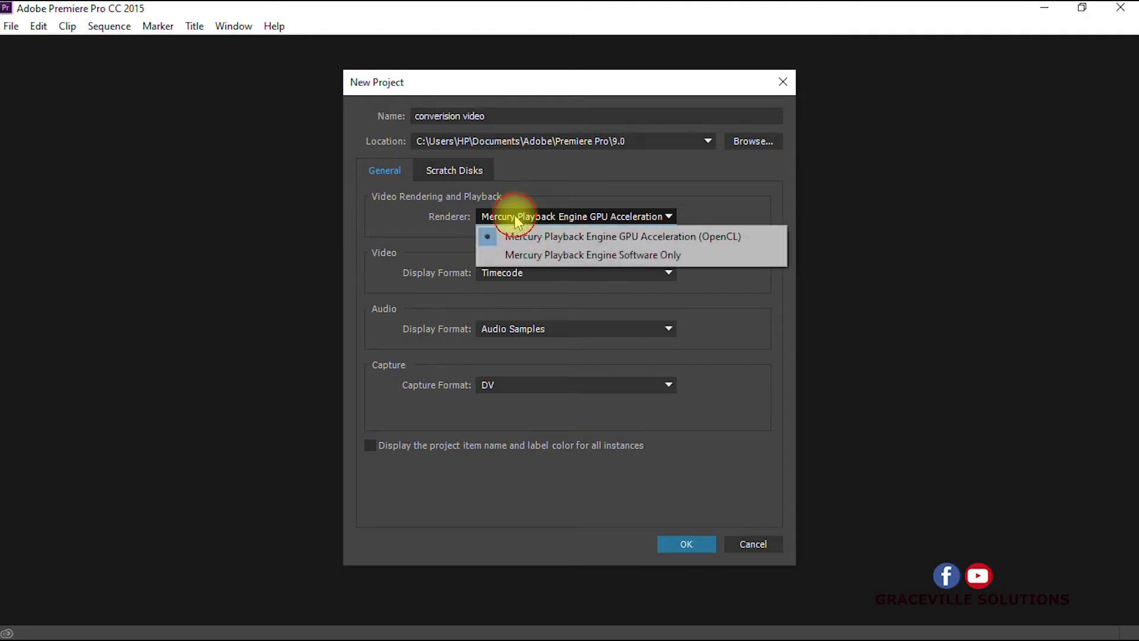
{"action": "left_click", "coordinate": [534, 229]}
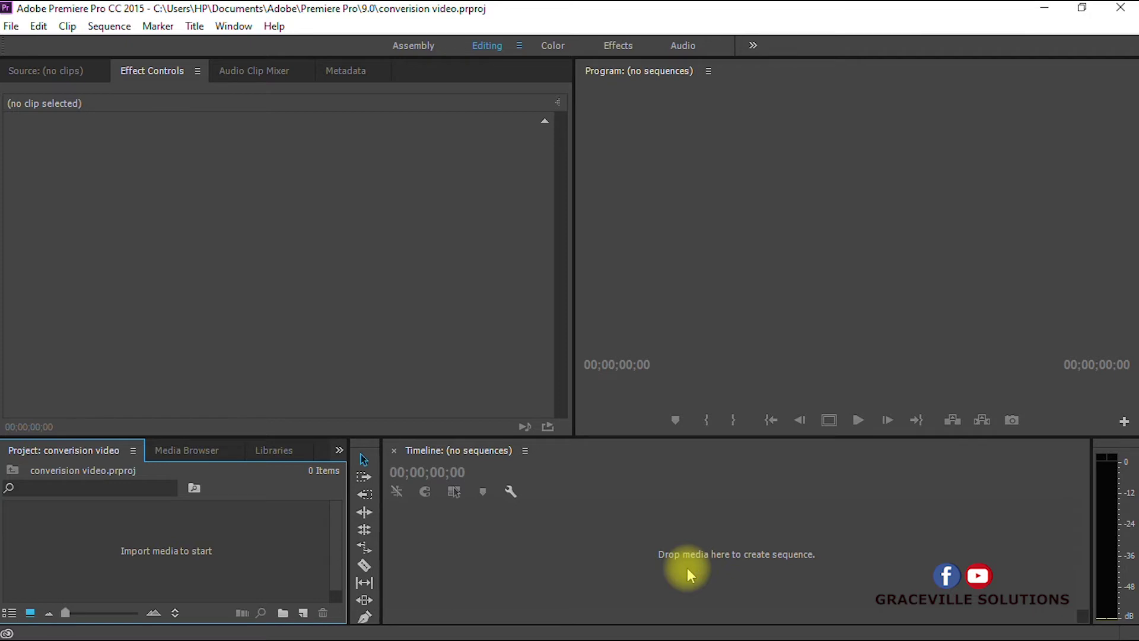
Step: Import kome bday 1.mov from the Desktop's New folder into the project
{"action": "left_click", "coordinate": [12, 26]}
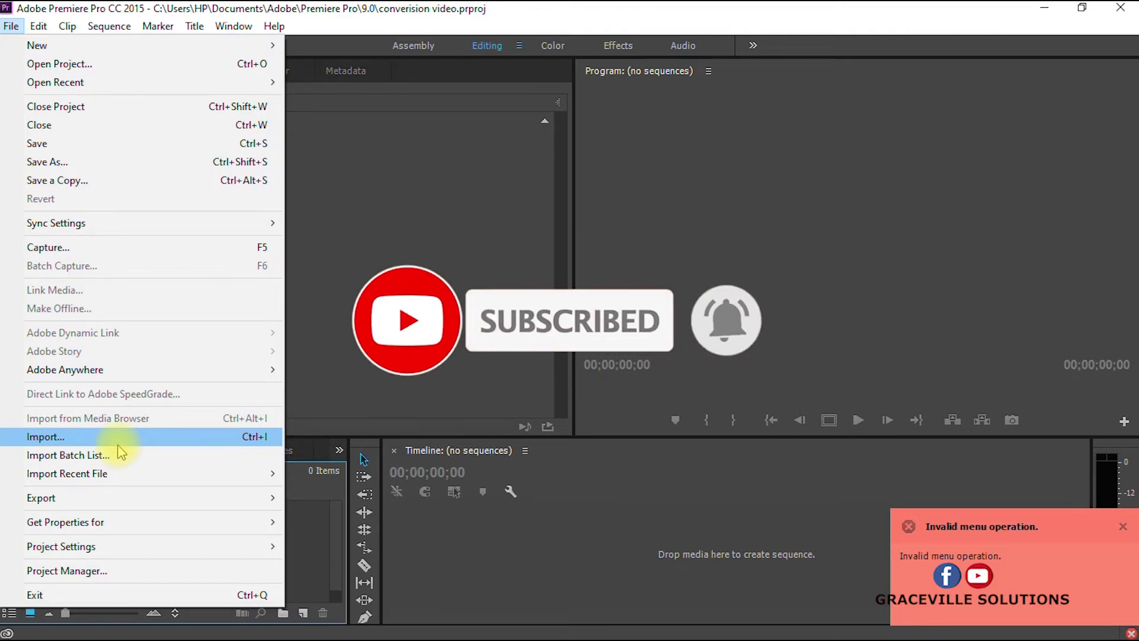
{"action": "left_click", "coordinate": [119, 444]}
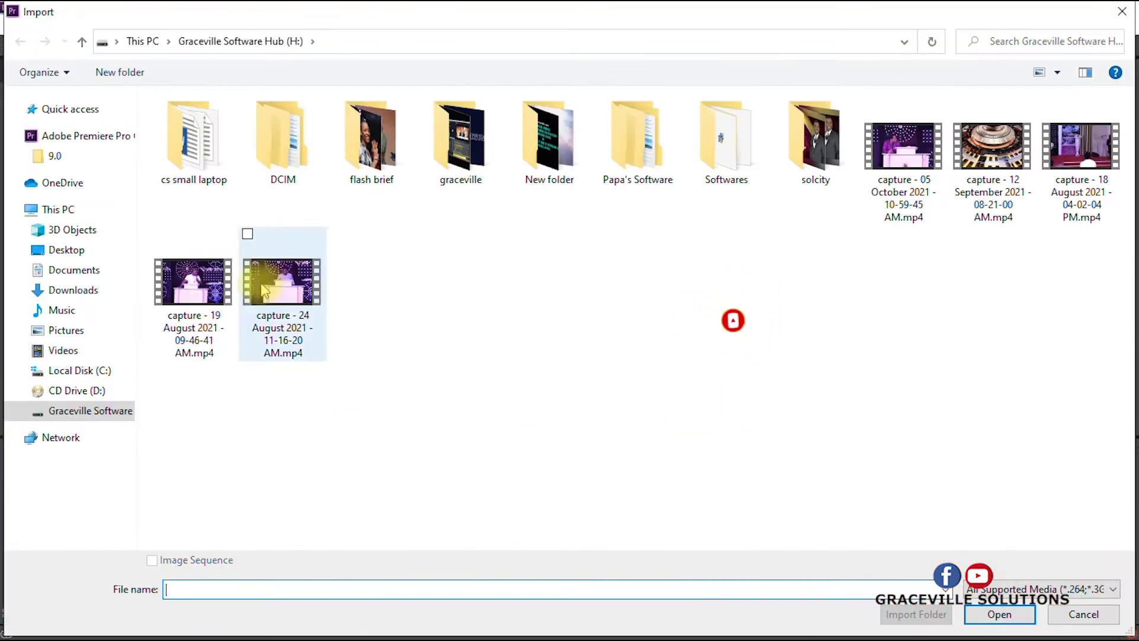
{"action": "left_click", "coordinate": [68, 250]}
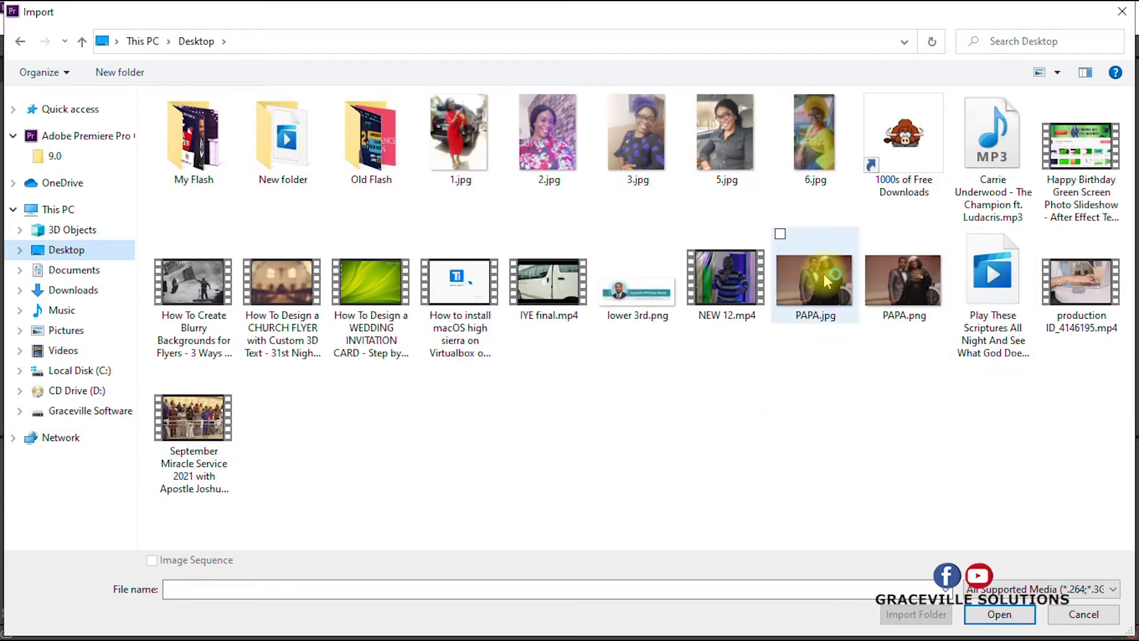
{"action": "double_click", "coordinate": [285, 173]}
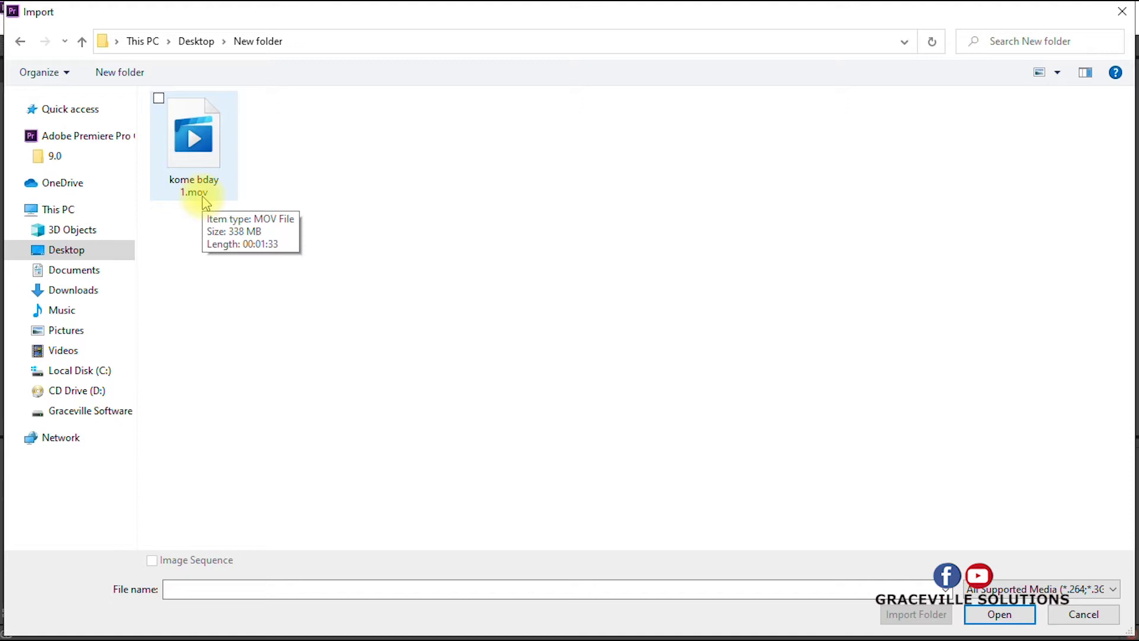
{"action": "left_click", "coordinate": [205, 166]}
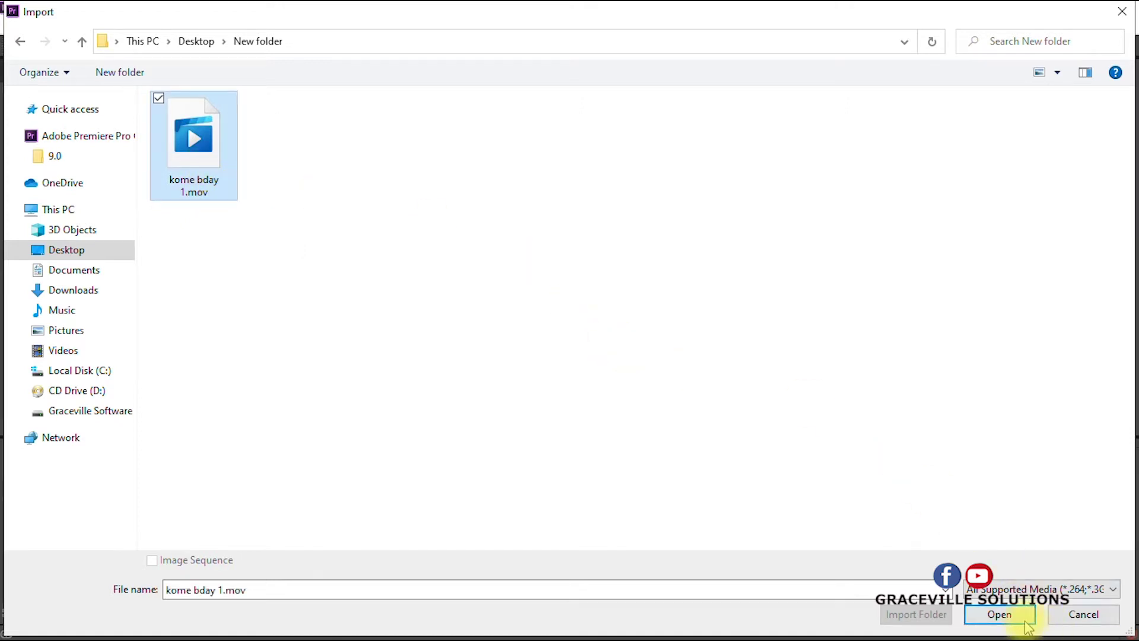
{"action": "left_click", "coordinate": [1001, 613]}
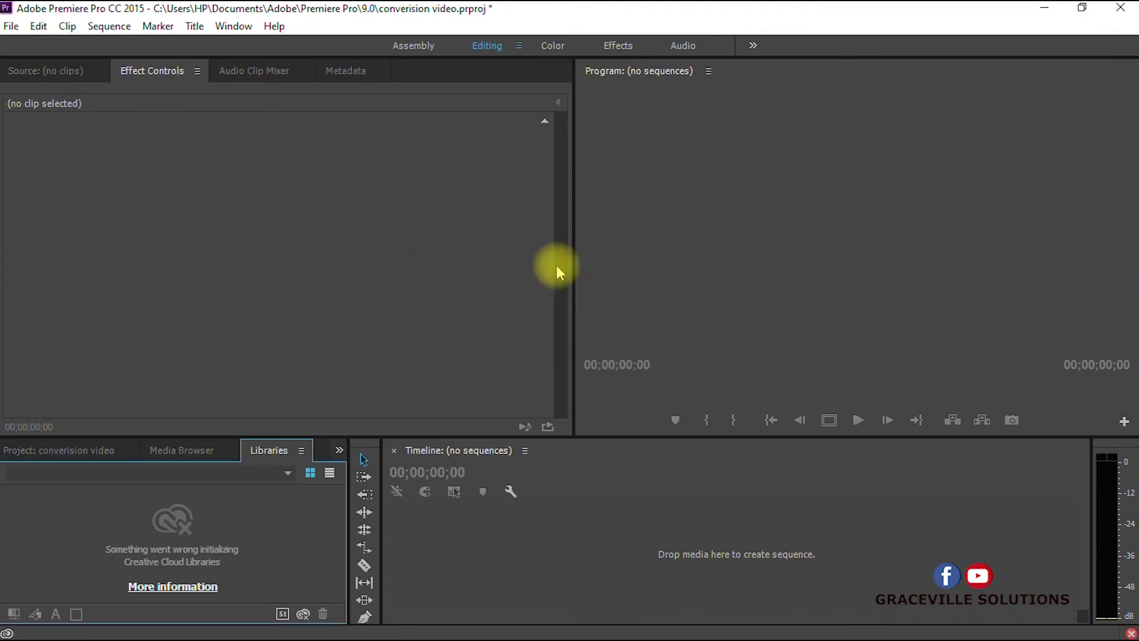
Step: Drag kome bday 1.mov onto the Timeline to build a kome bday 1 sequence on V1 and A1
{"action": "left_click", "coordinate": [57, 449]}
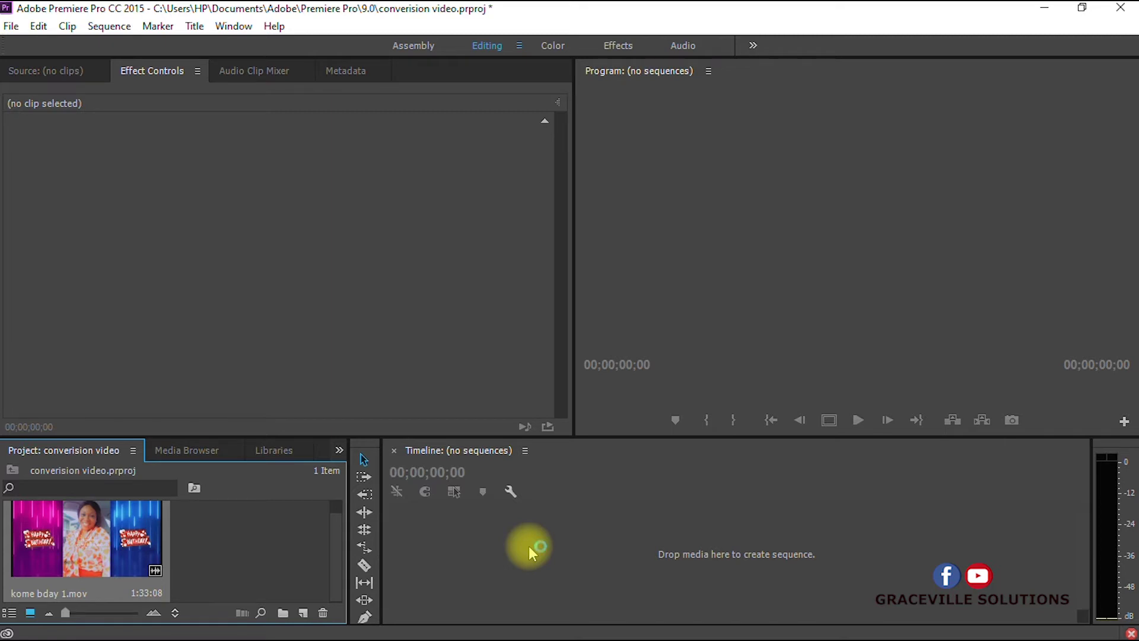
{"action": "left_click_drag", "start_coordinate": [62, 541], "coordinate": [755, 577]}
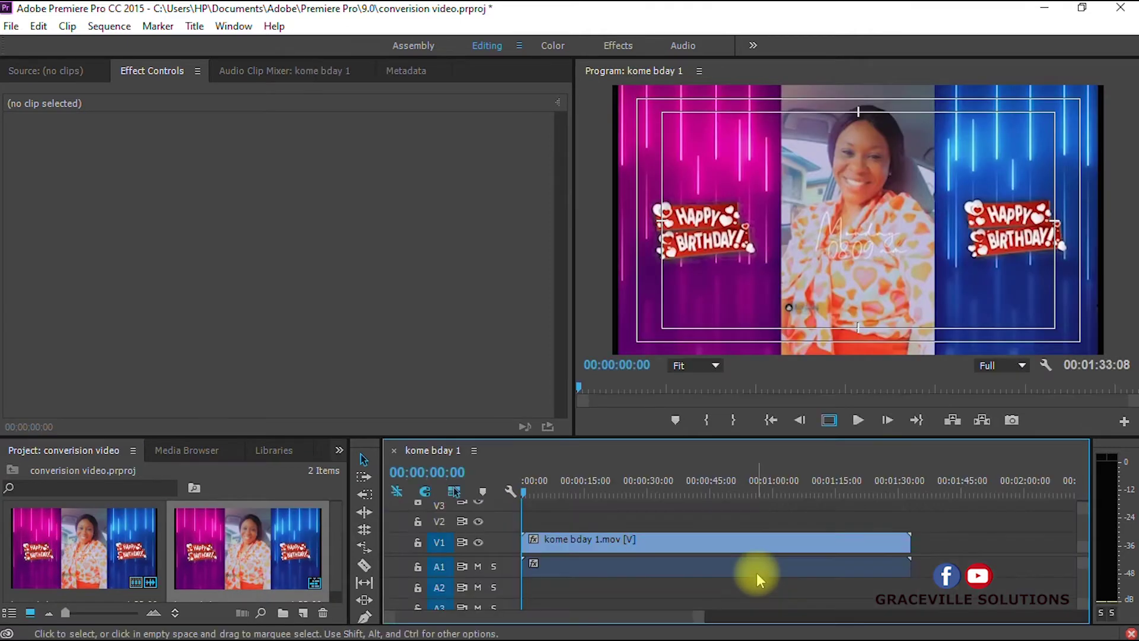
{"action": "left_click", "coordinate": [612, 545]}
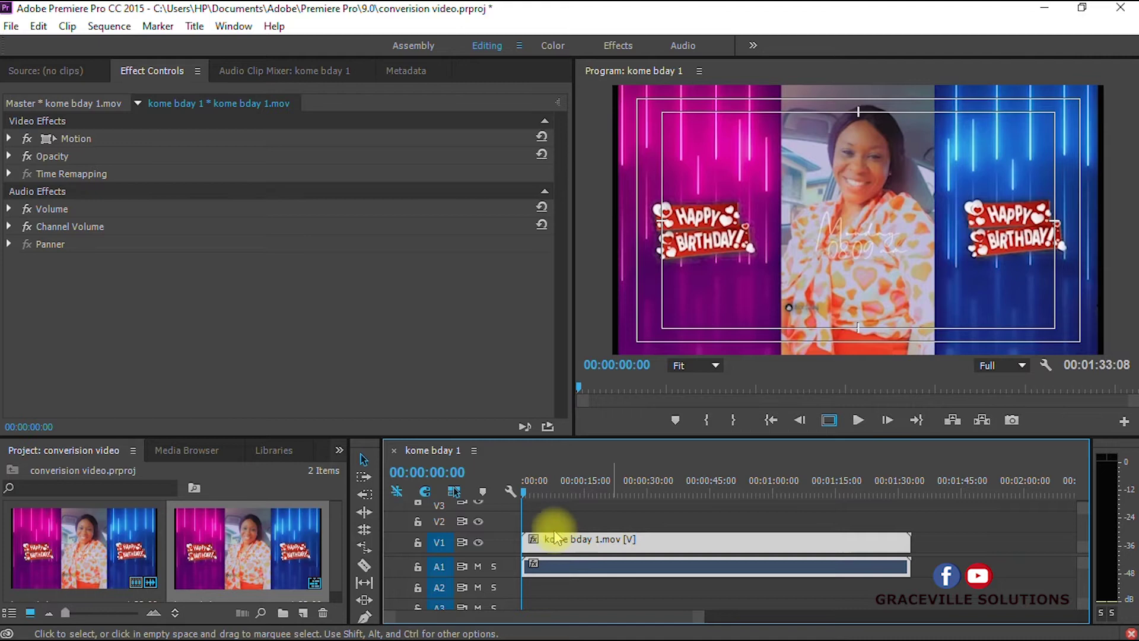
Step: Open Export Settings for the kome bday 1 sequence, outputting kome bday 1.mp4 as H.264
{"action": "left_click", "coordinate": [478, 333]}
{"action": "left_click", "coordinate": [735, 567]}
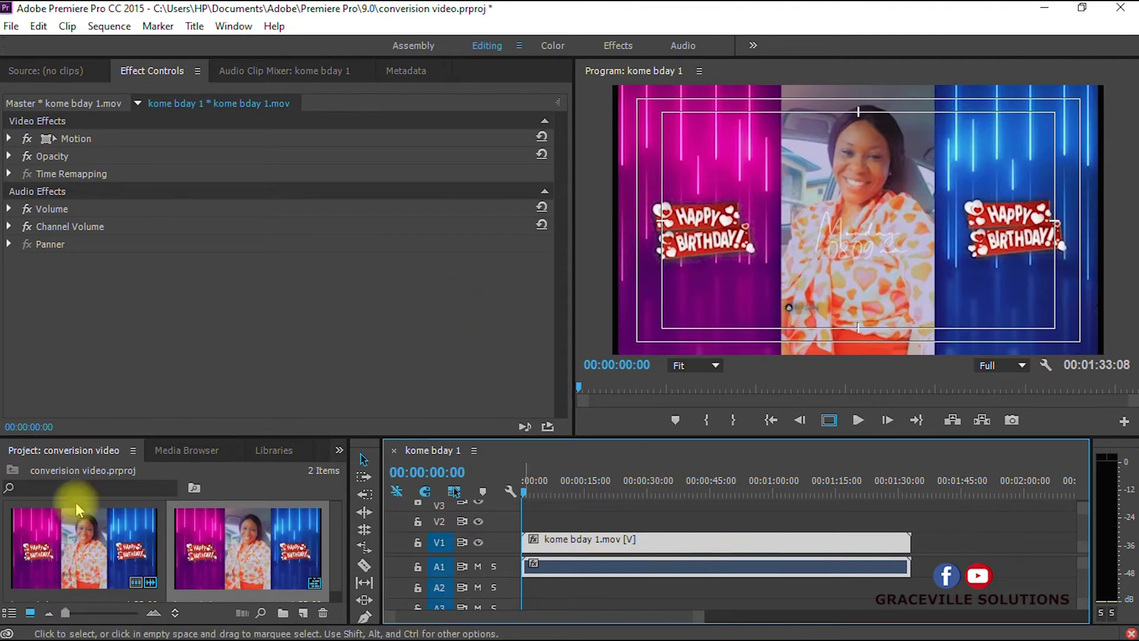
{"action": "key", "text": "alt"}
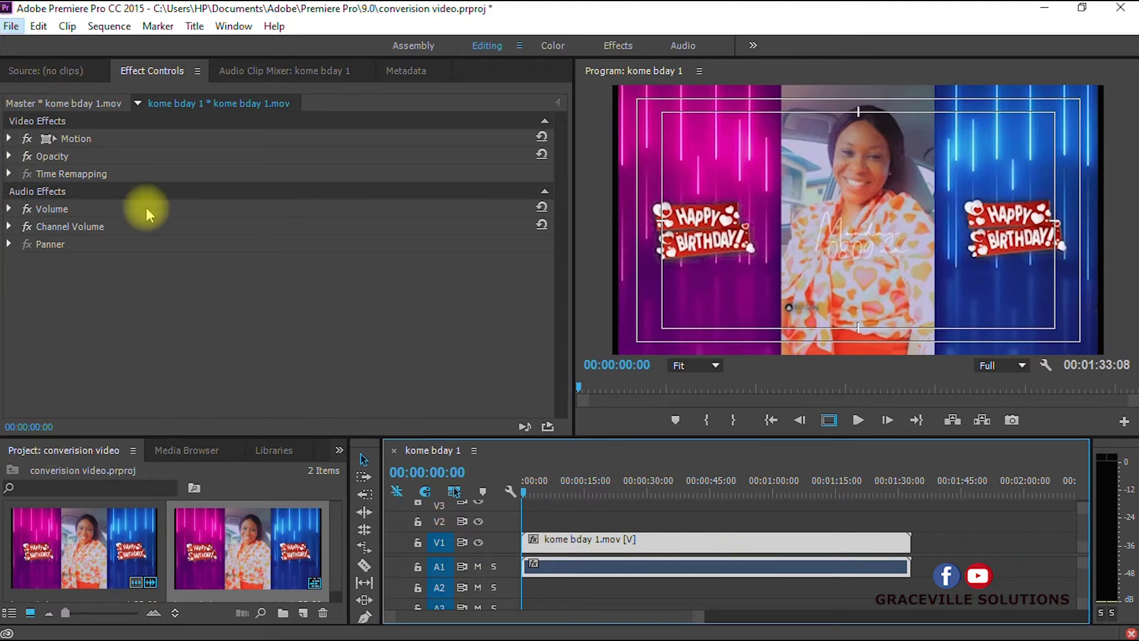
{"action": "key", "text": "Return"}
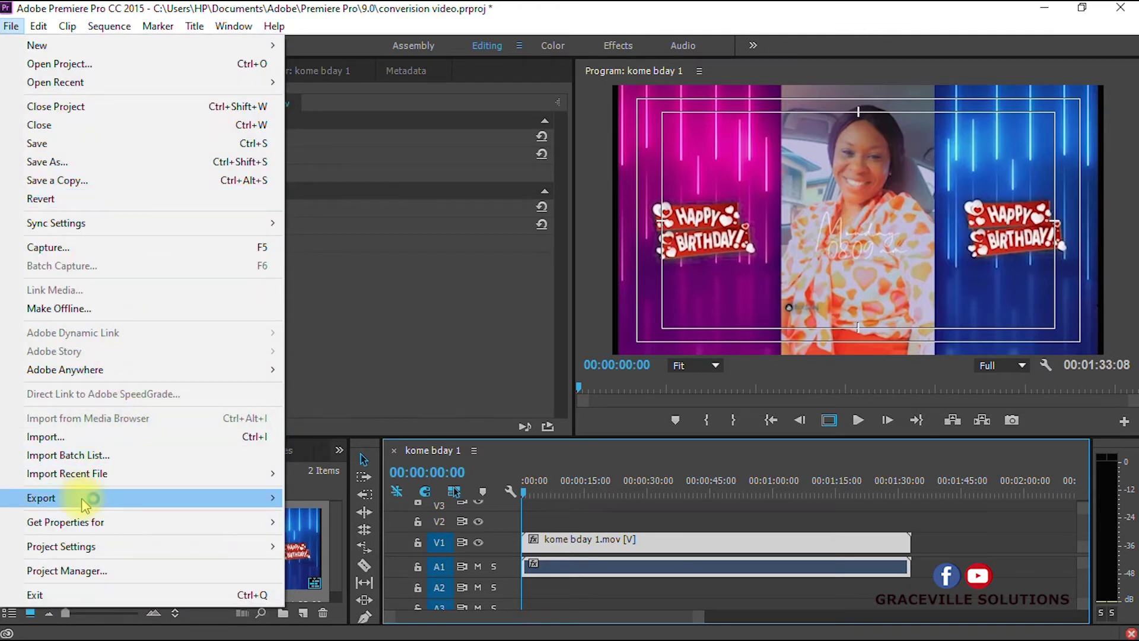
{"action": "left_click", "coordinate": [149, 511]}
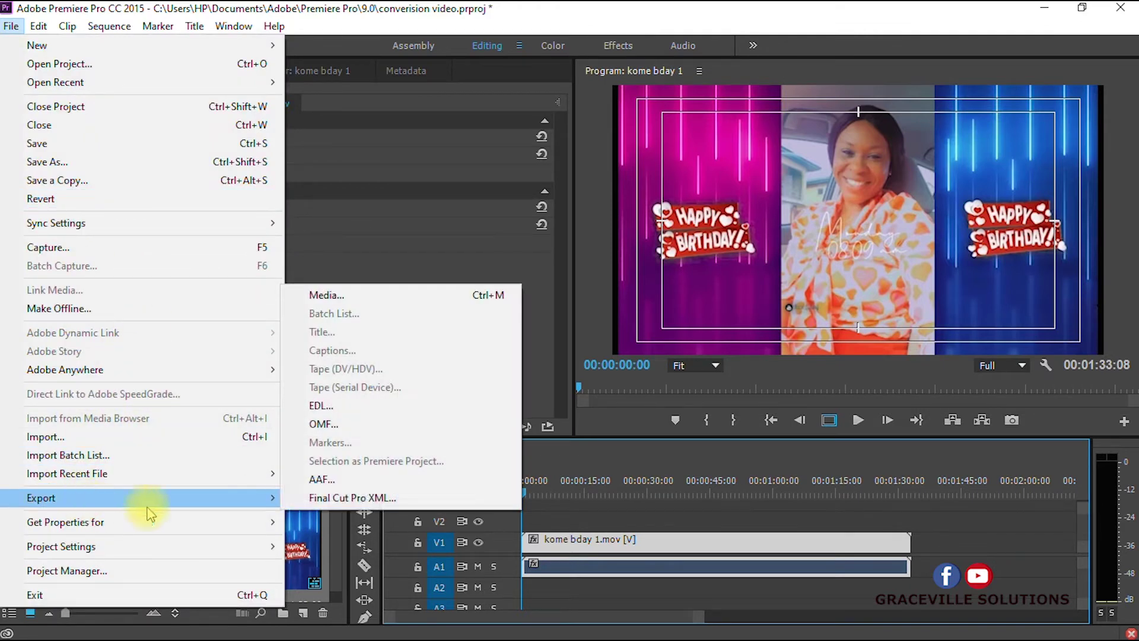
{"action": "left_click", "coordinate": [382, 295]}
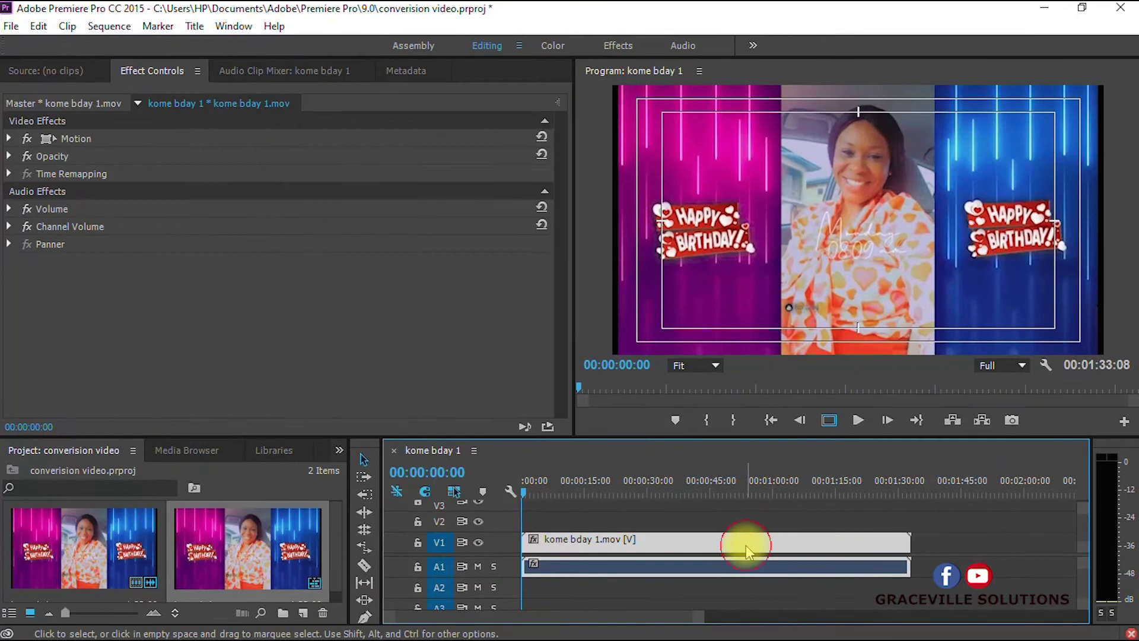
{"action": "left_click", "coordinate": [746, 544]}
{"action": "key", "text": "ctrl+m"}
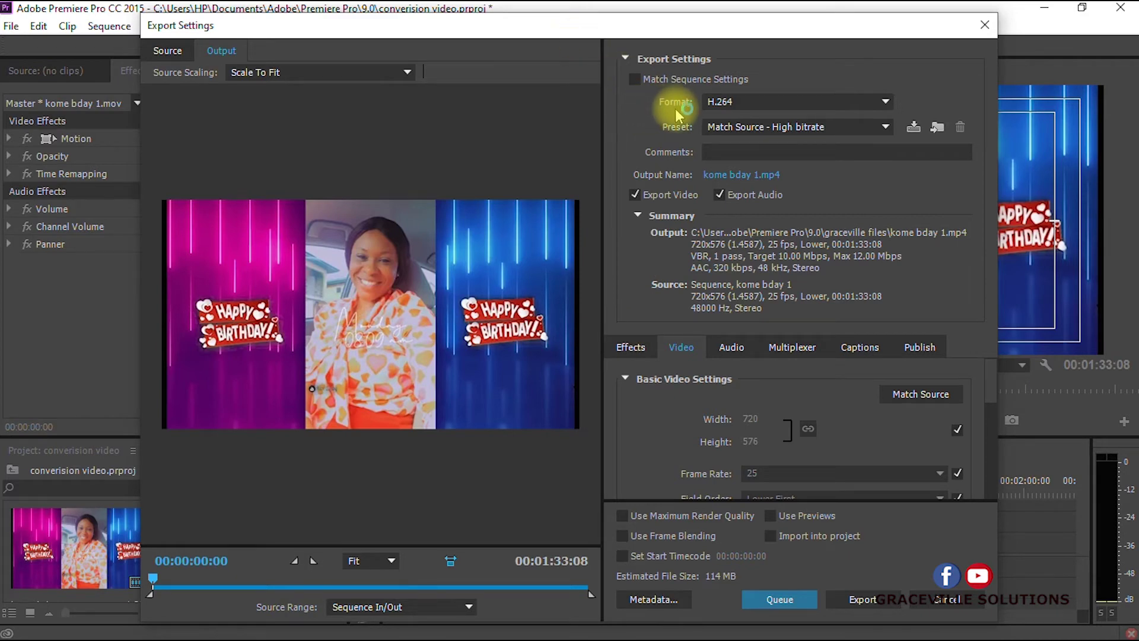
Step: Try MPEG4 as the export format, then set it back to H.264
{"action": "left_click", "coordinate": [755, 103]}
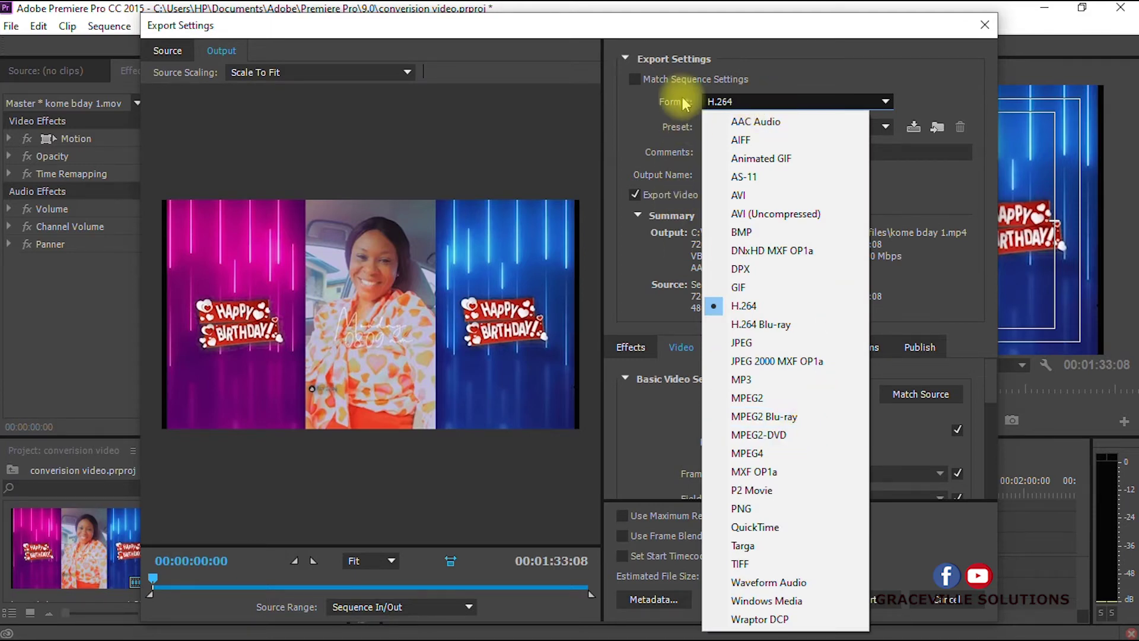
{"action": "left_click", "coordinate": [783, 453]}
{"action": "left_click", "coordinate": [755, 103]}
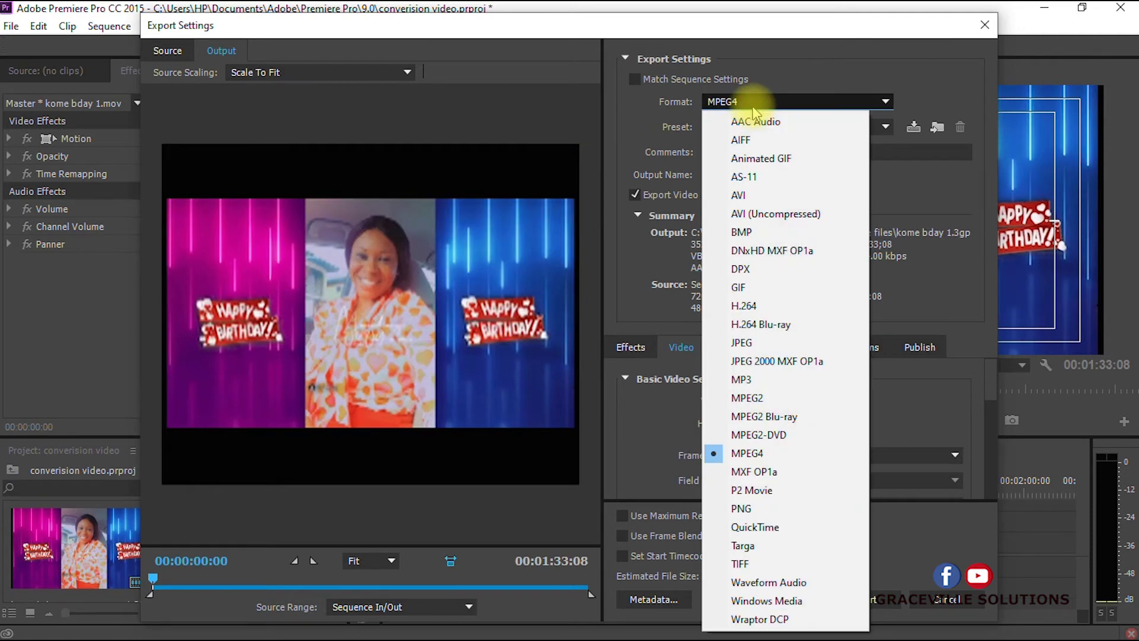
{"action": "left_click", "coordinate": [902, 305]}
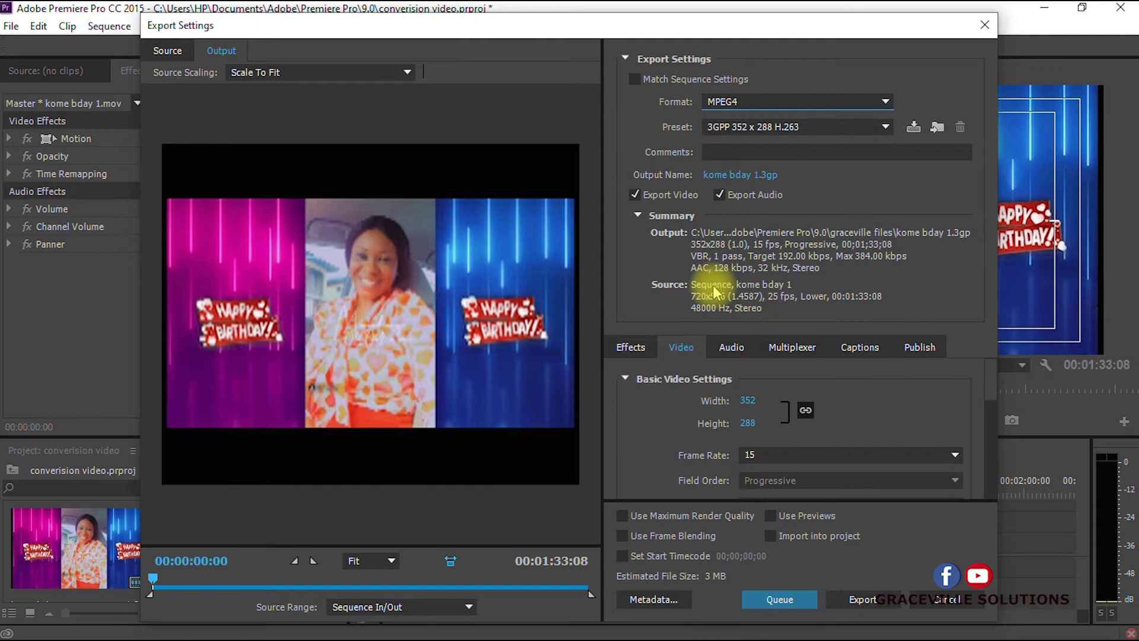
{"action": "left_click", "coordinate": [709, 102]}
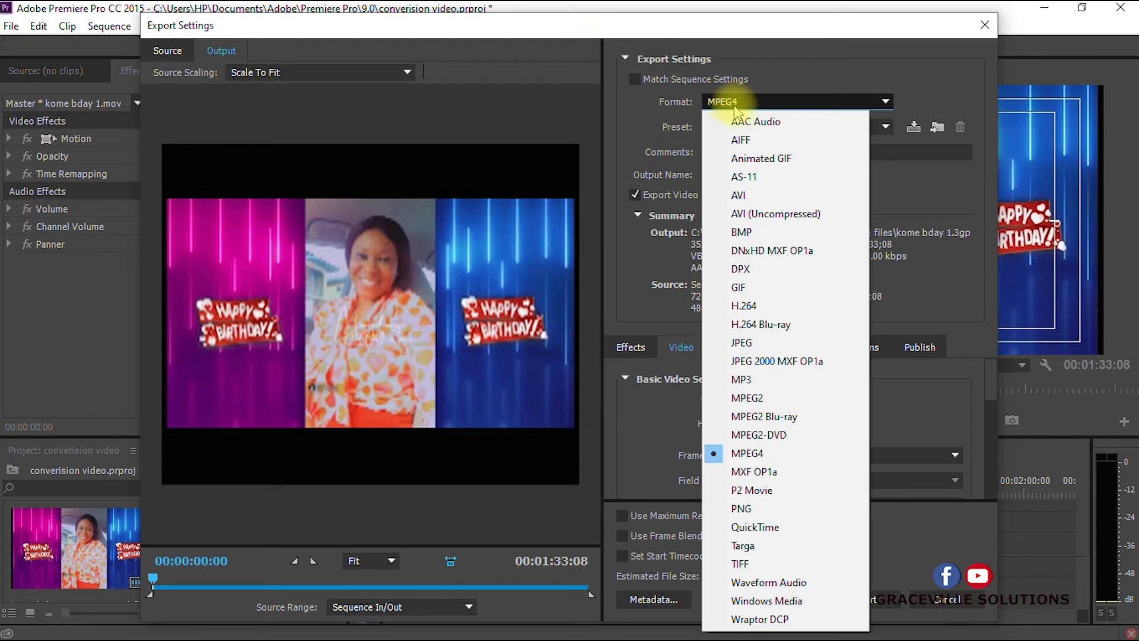
{"action": "left_click", "coordinate": [779, 308]}
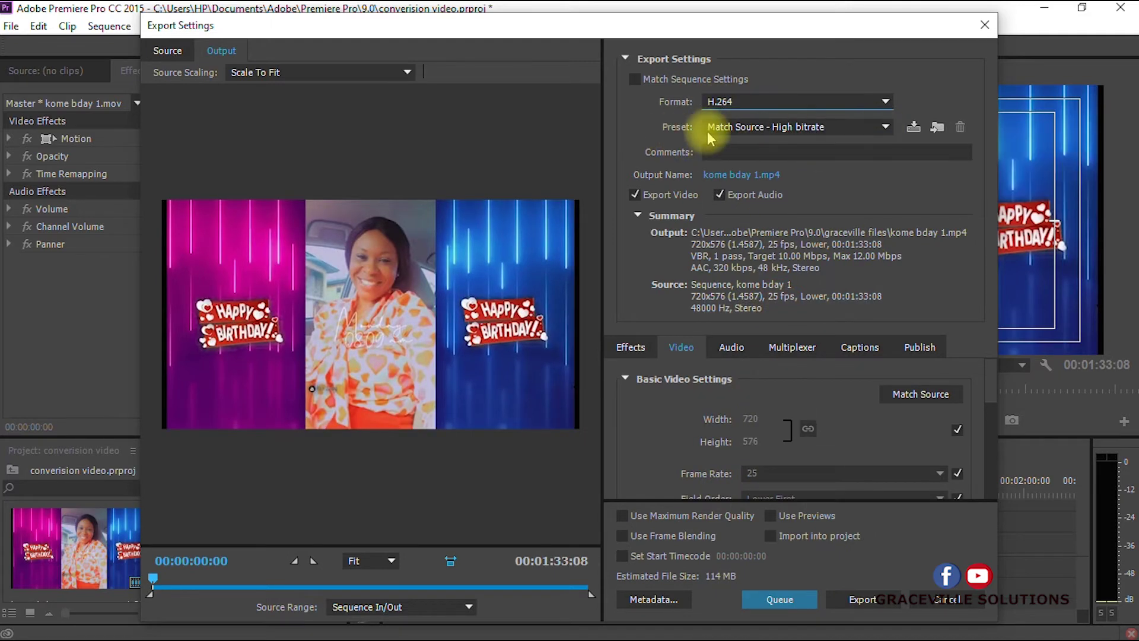
Step: Keep the Match Source - High bitrate preset with video enabled and export kome bday 1.mp4
{"action": "left_click", "coordinate": [778, 131]}
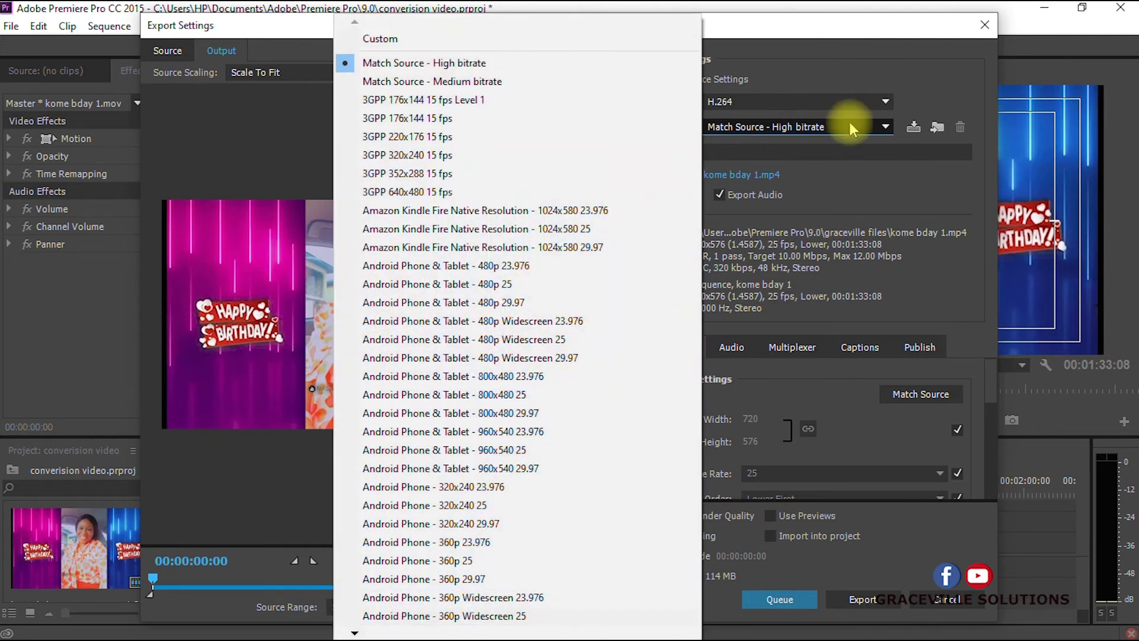
{"action": "left_click", "coordinate": [880, 81]}
{"action": "left_click", "coordinate": [635, 196]}
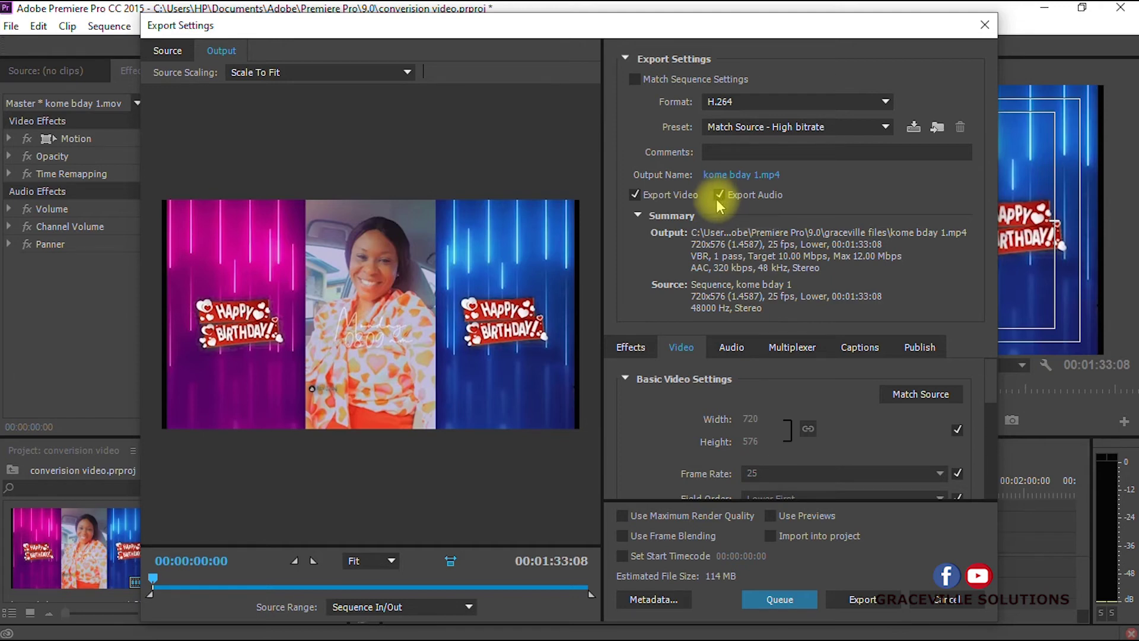
{"action": "left_click", "coordinate": [637, 196]}
{"action": "left_click", "coordinate": [638, 196]}
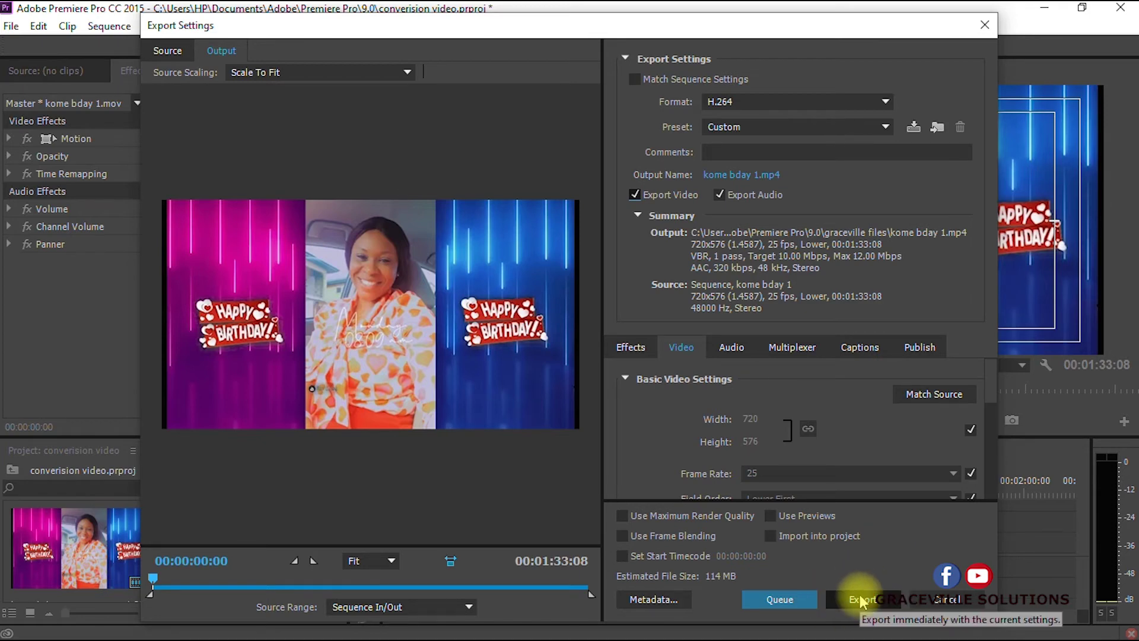
{"action": "left_click", "coordinate": [862, 601]}
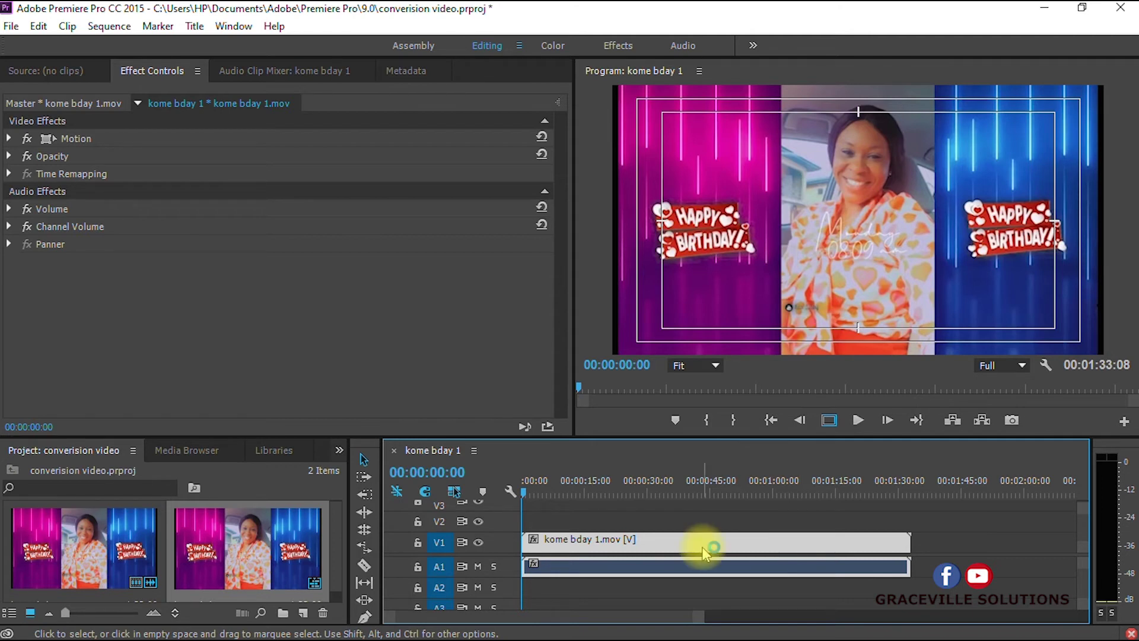
Step: Open File Explorer on the Documents folder
{"action": "key", "text": "super"}
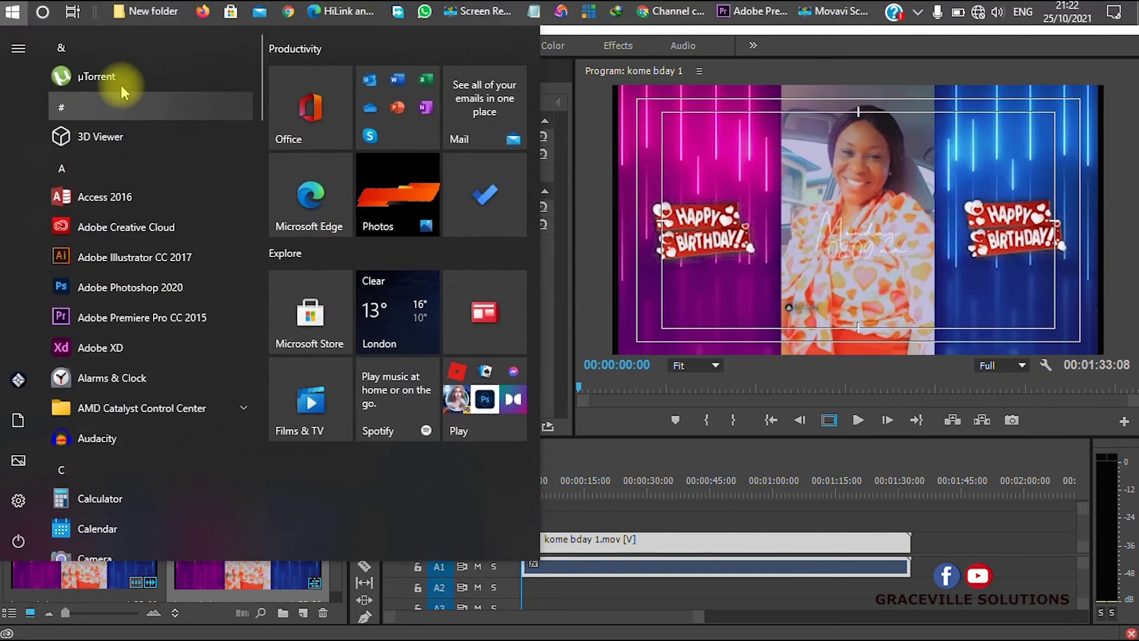
{"action": "left_click", "coordinate": [132, 8]}
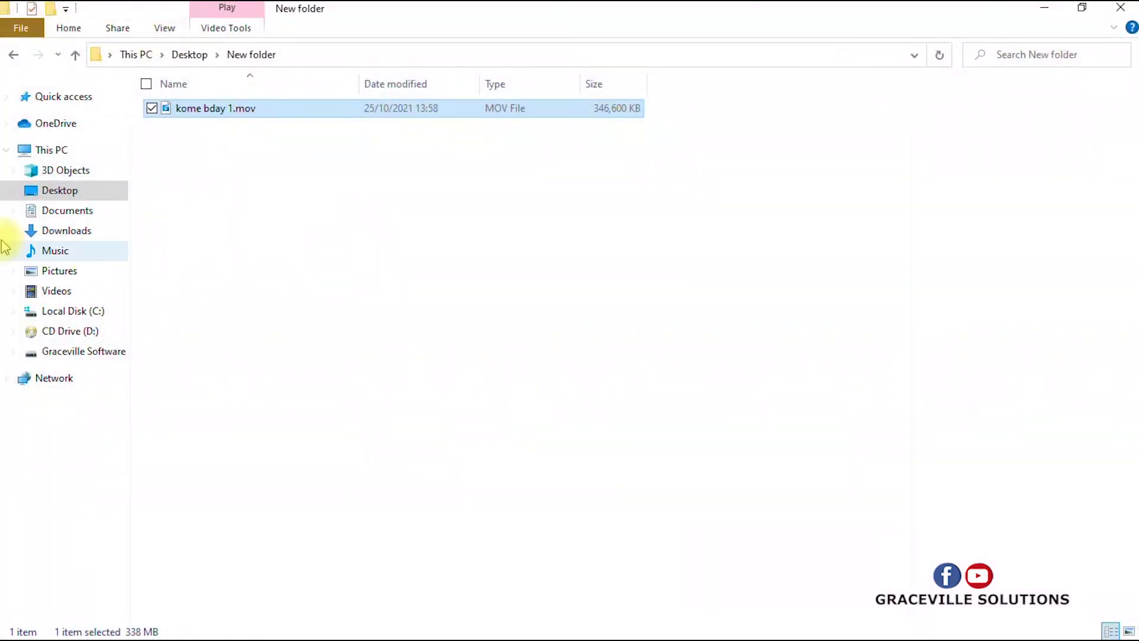
{"action": "left_click", "coordinate": [59, 190]}
{"action": "left_click", "coordinate": [68, 212]}
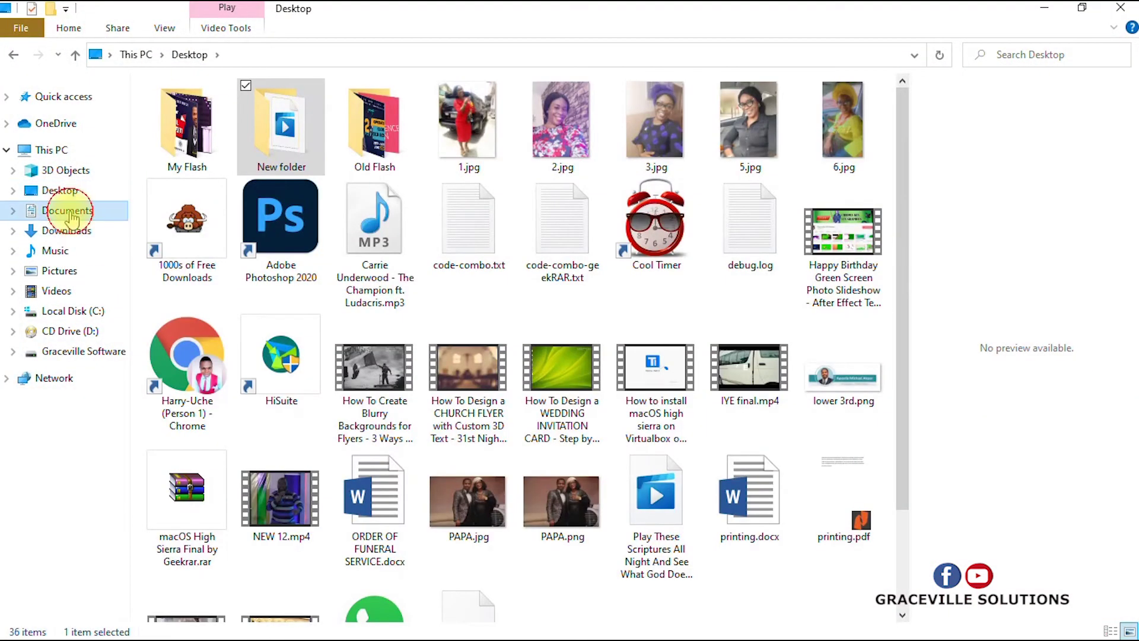
Step: Browse Adobe > Premiere Pro > 9.0 to locate the exported kome bday 1.mp4
{"action": "double_click", "coordinate": [189, 131]}
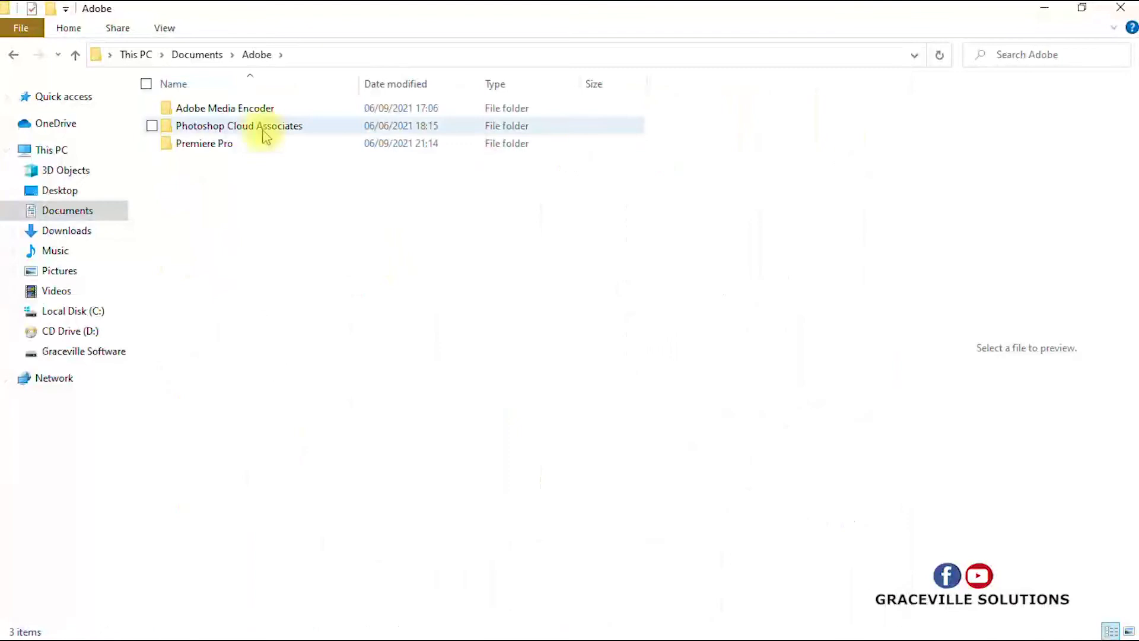
{"action": "double_click", "coordinate": [222, 144]}
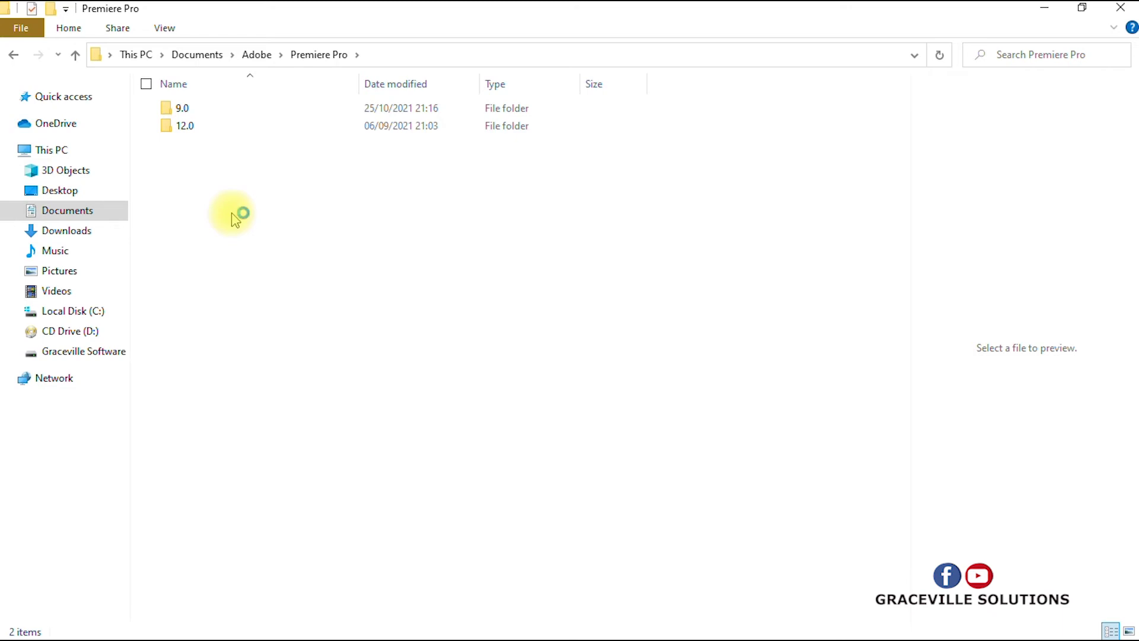
{"action": "double_click", "coordinate": [215, 112]}
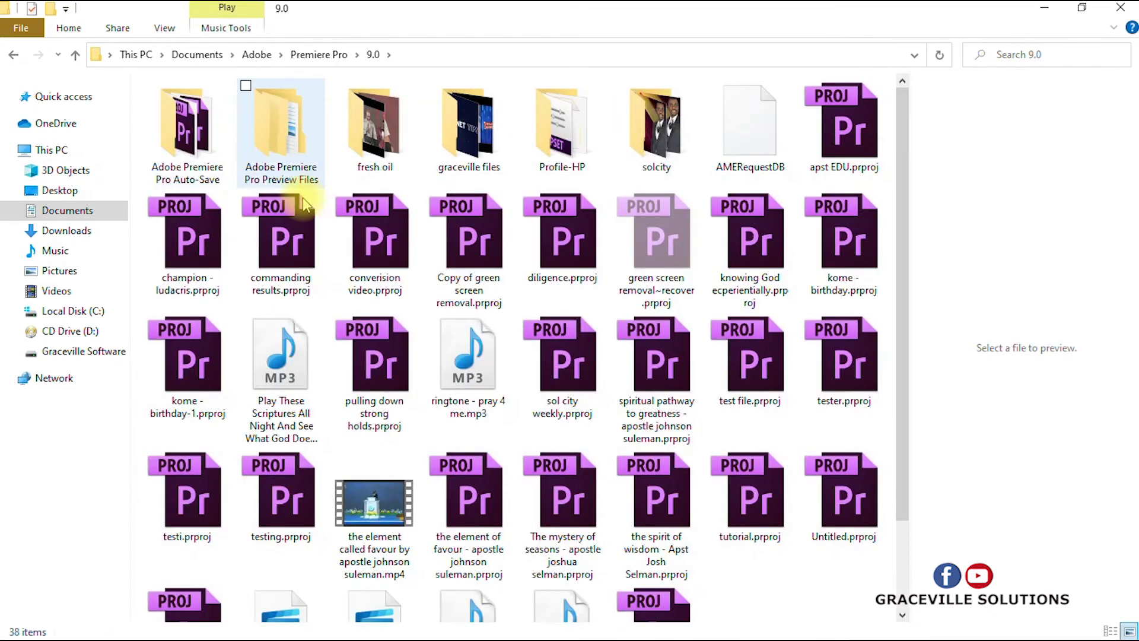
{"action": "scroll", "coordinate": [396, 356], "scroll_direction": "down", "scroll_amount": 1}
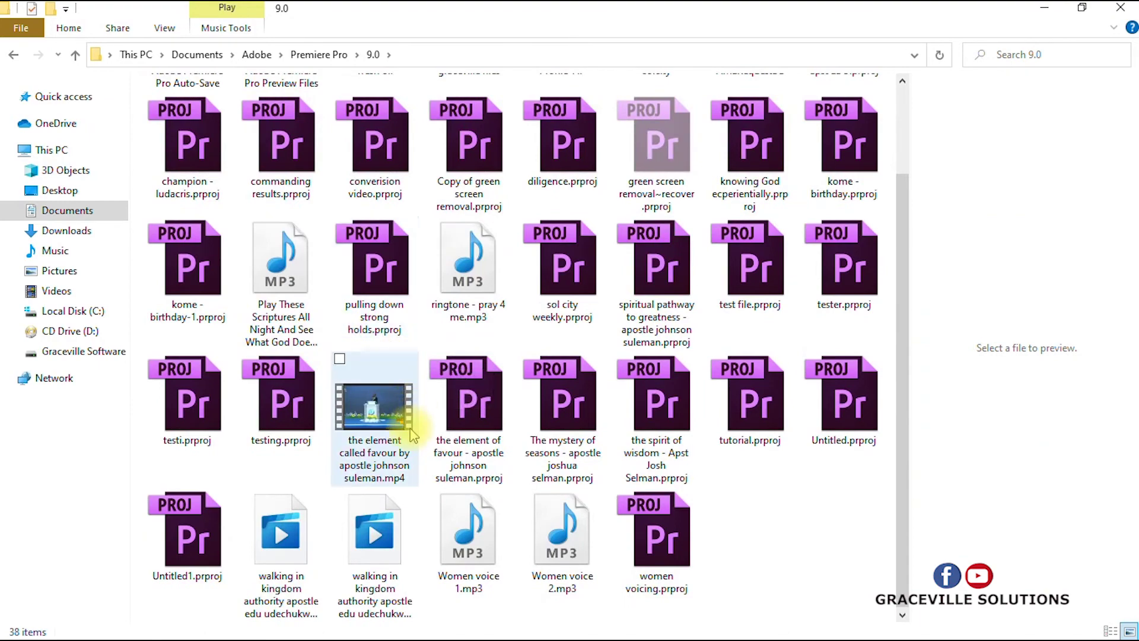
{"action": "scroll", "coordinate": [558, 522], "scroll_direction": "up", "scroll_amount": 1}
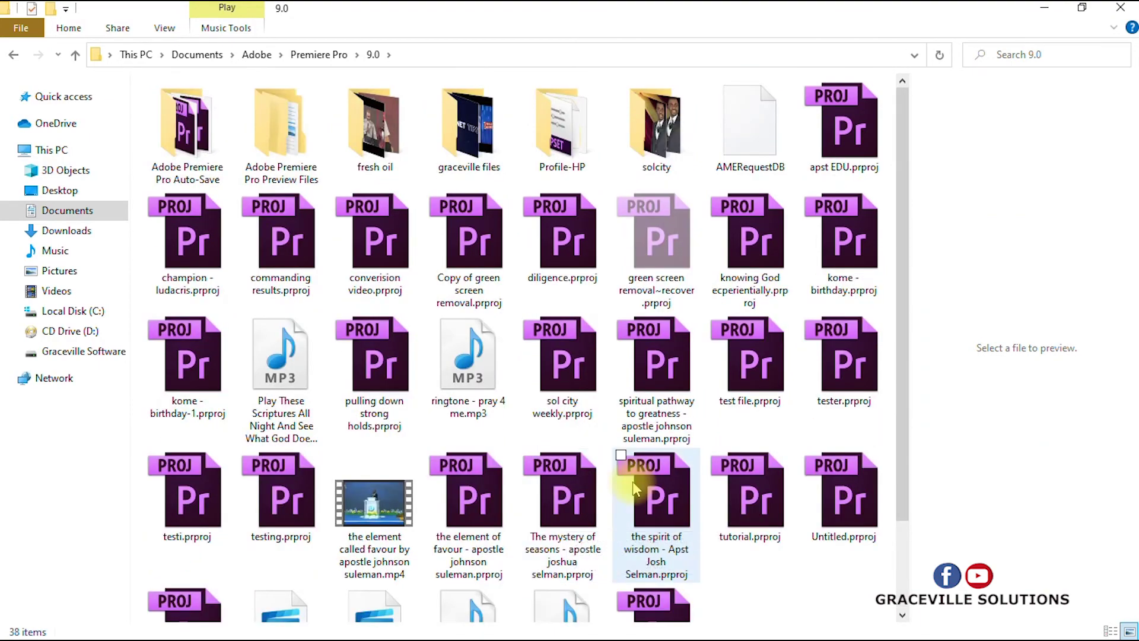
{"action": "scroll", "coordinate": [632, 486], "scroll_direction": "down", "scroll_amount": 1}
{"action": "scroll", "coordinate": [632, 487], "scroll_direction": "up", "scroll_amount": 1}
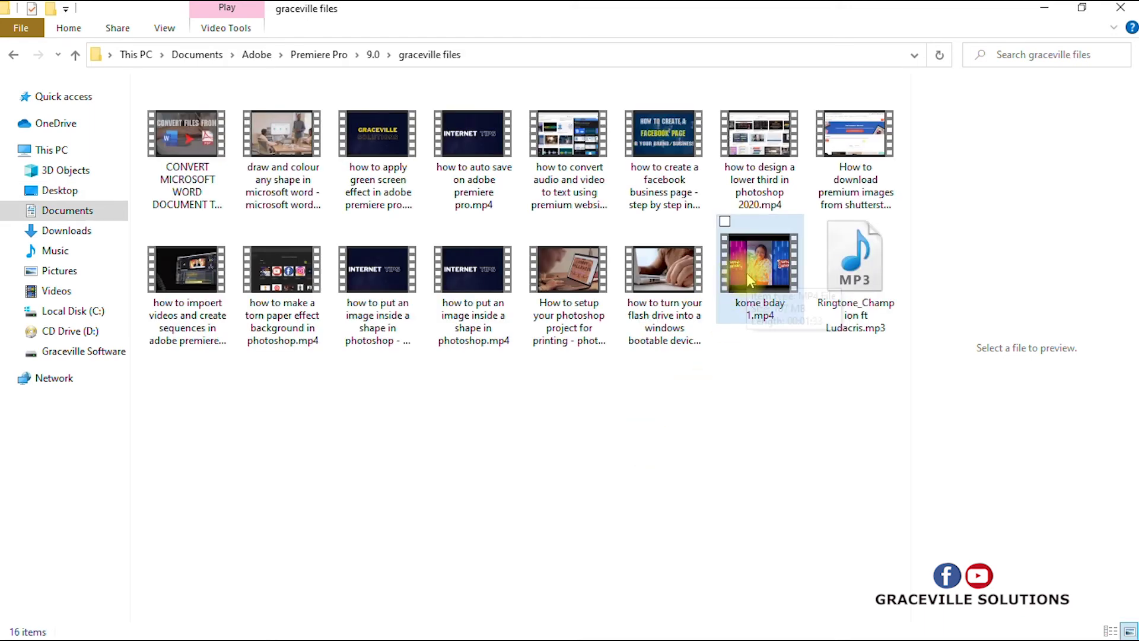
Step: Play the exported kome bday 1.mp4 in VLC media player
{"action": "left_click", "coordinate": [749, 279]}
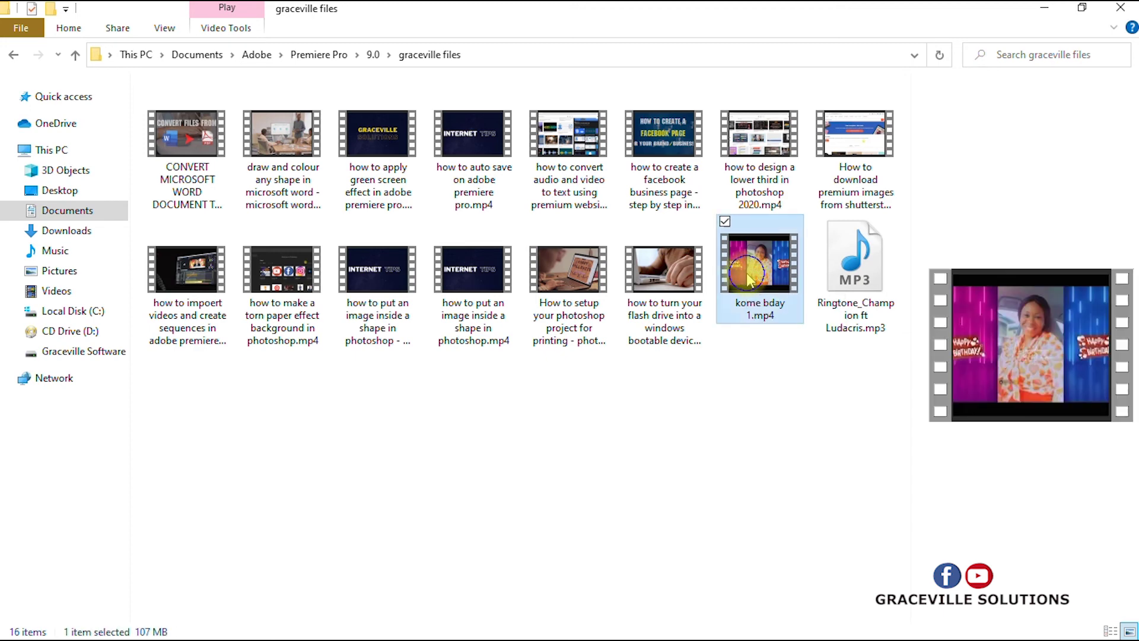
{"action": "right_click", "coordinate": [749, 279]}
{"action": "mouse_move", "coordinate": [802, 350]}
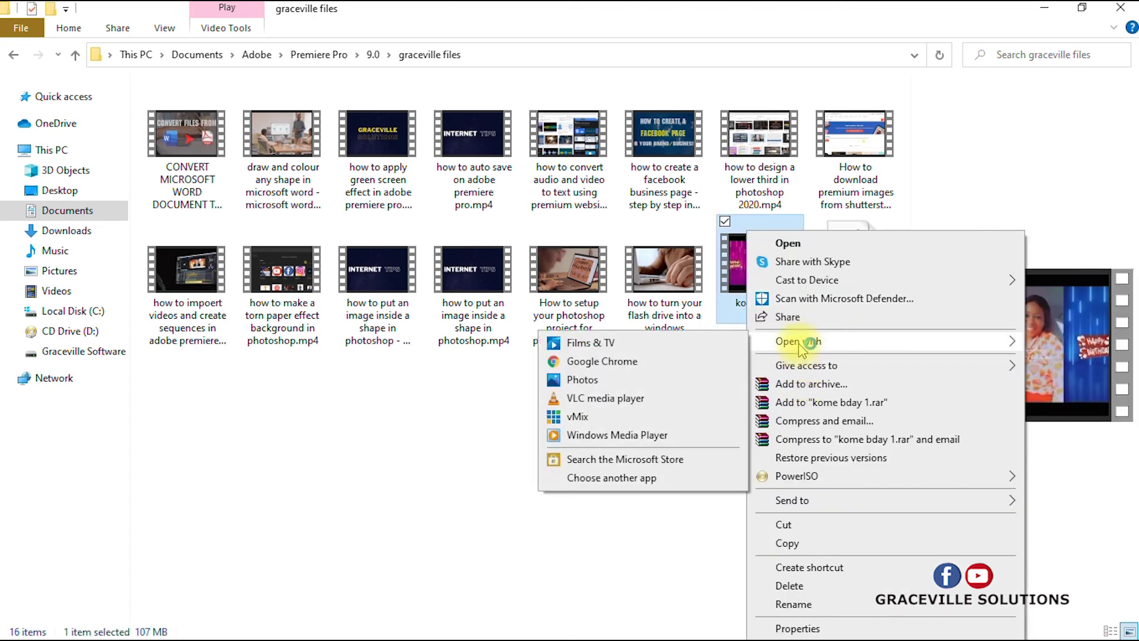
{"action": "left_click", "coordinate": [624, 400]}
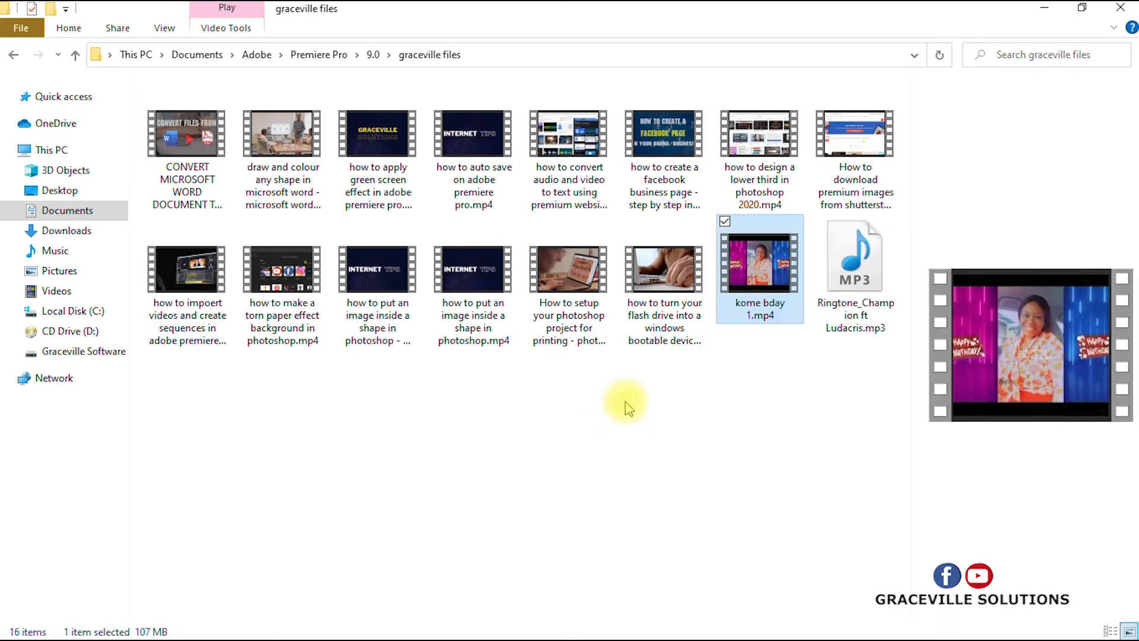